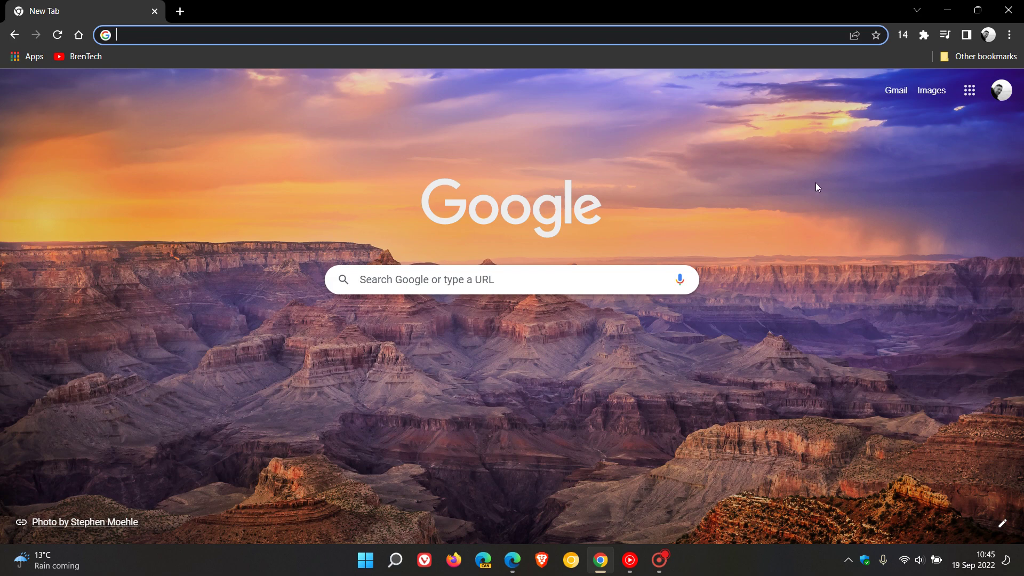
# Step: Open Chrome's Languages settings and scroll down to the Spell check section
pyautogui.click(512, 566)
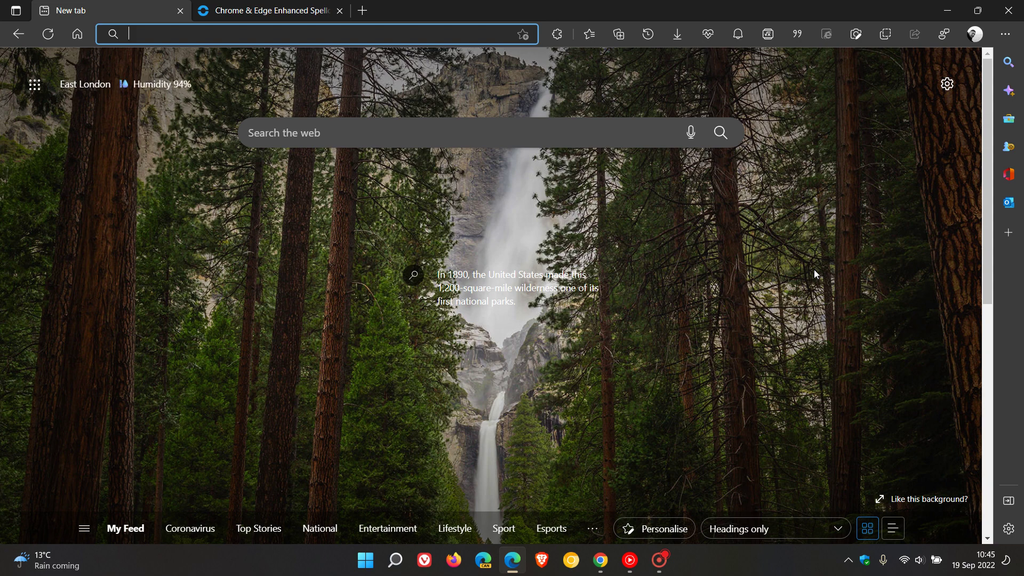
pyautogui.click(601, 560)
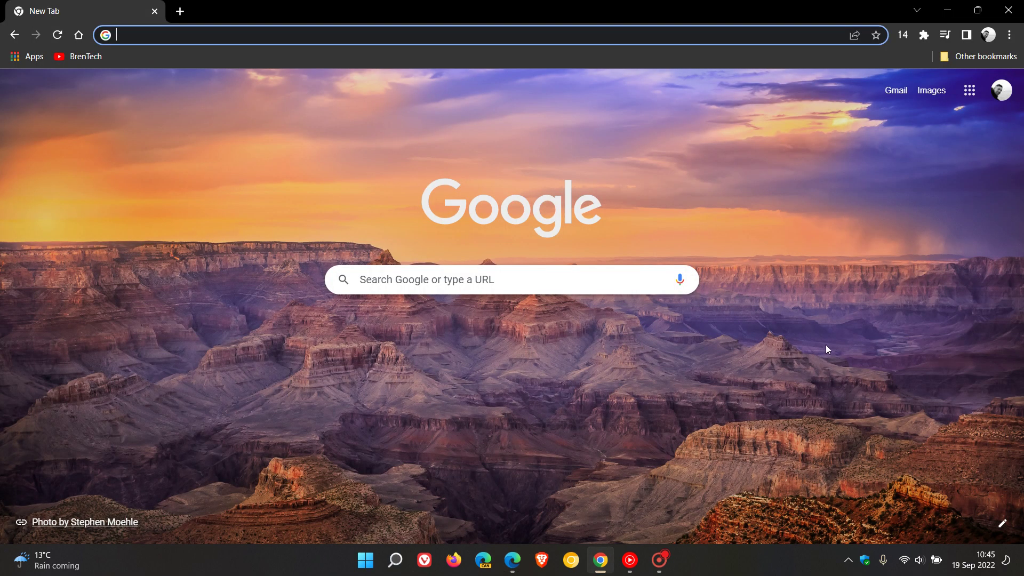
pyautogui.click(513, 560)
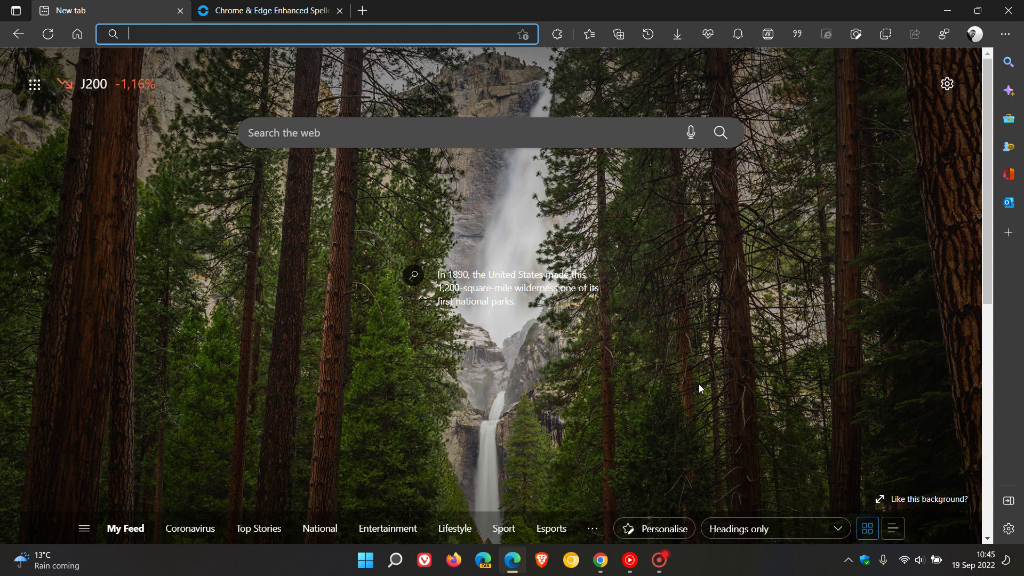
pyautogui.click(600, 560)
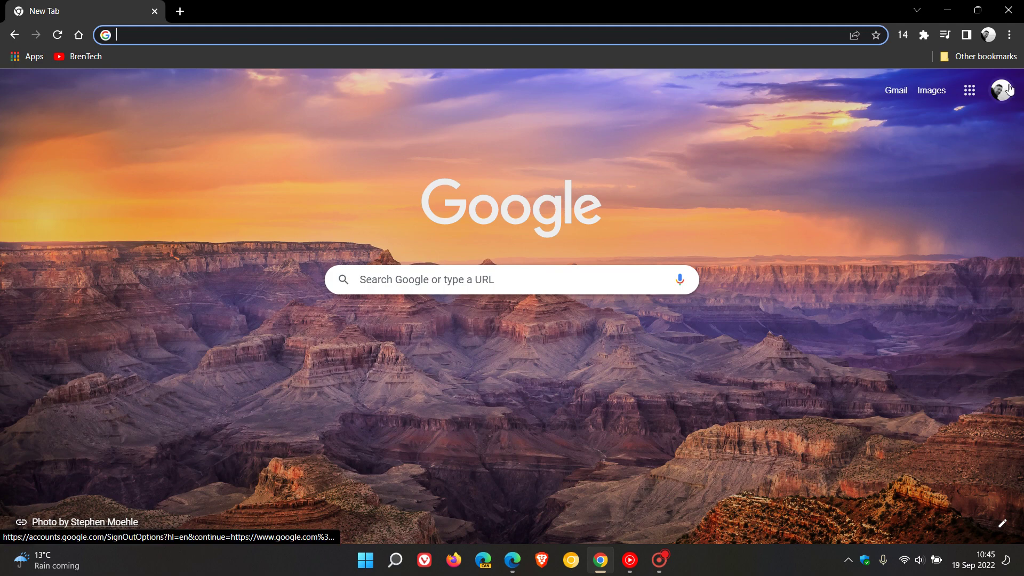
pyautogui.click(1009, 34)
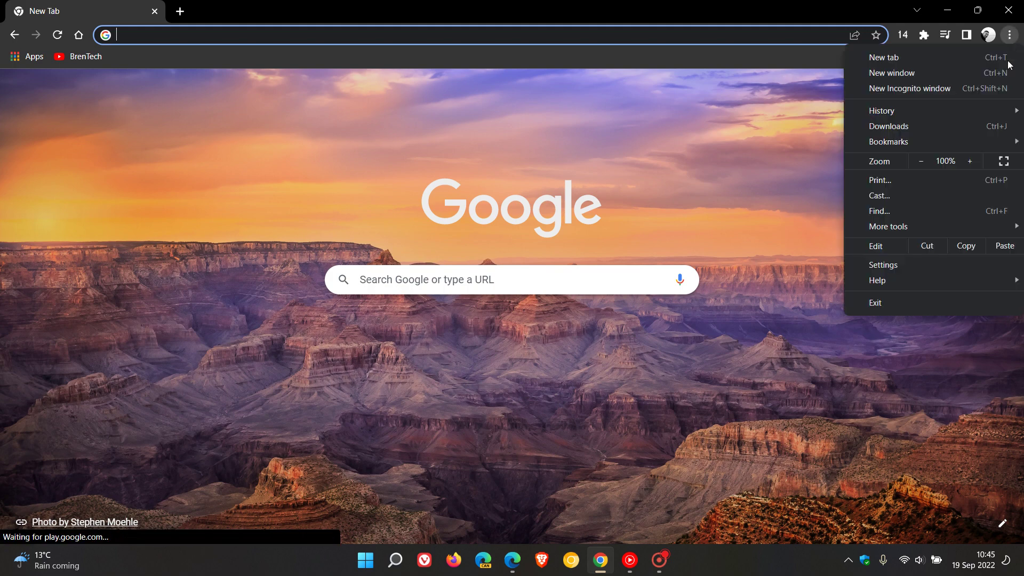
pyautogui.click(905, 267)
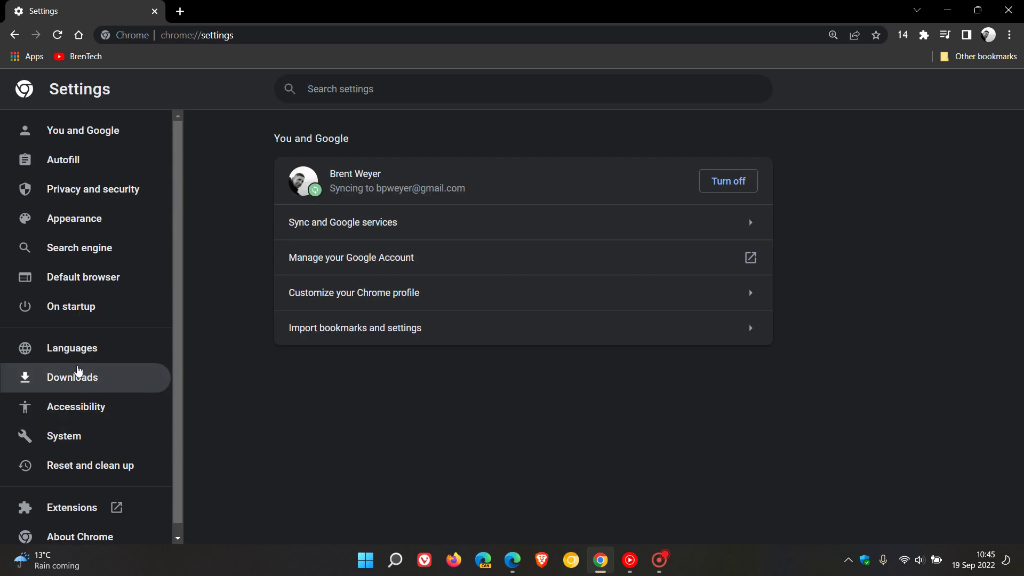
pyautogui.click(72, 349)
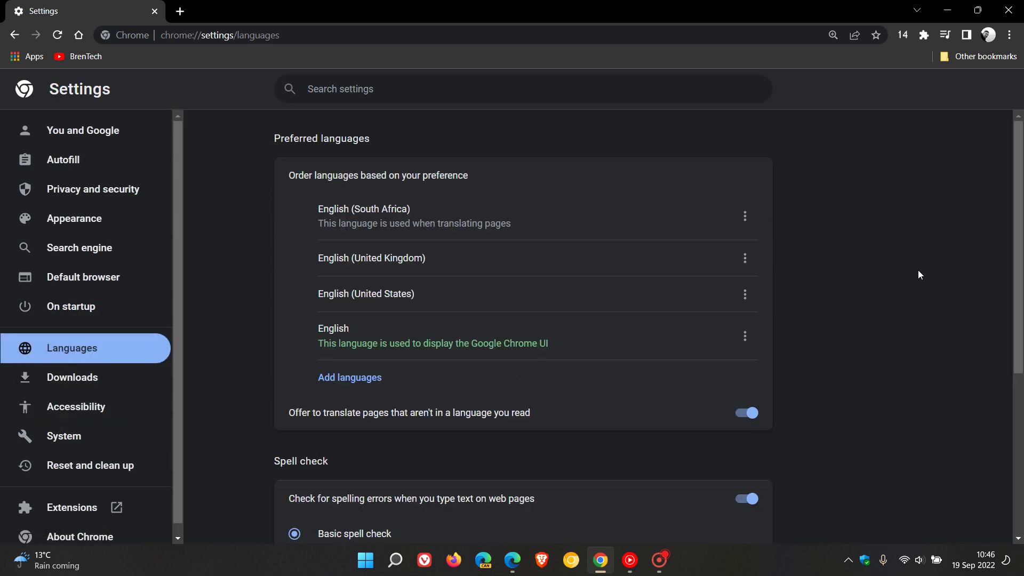
pyautogui.scroll(-4, 918, 274)
pyautogui.scroll(-1, 918, 275)
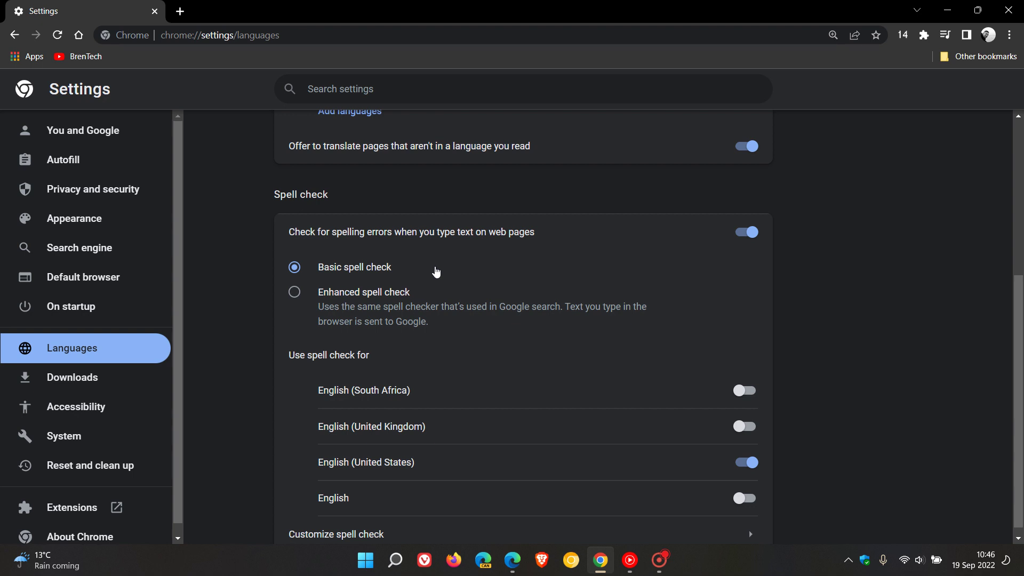
# Step: Select Enhanced spell check and highlight its note that typed text is sent to Google
pyautogui.click(296, 300)
pyautogui.moveTo(565, 308); pyautogui.dragTo(646, 325)
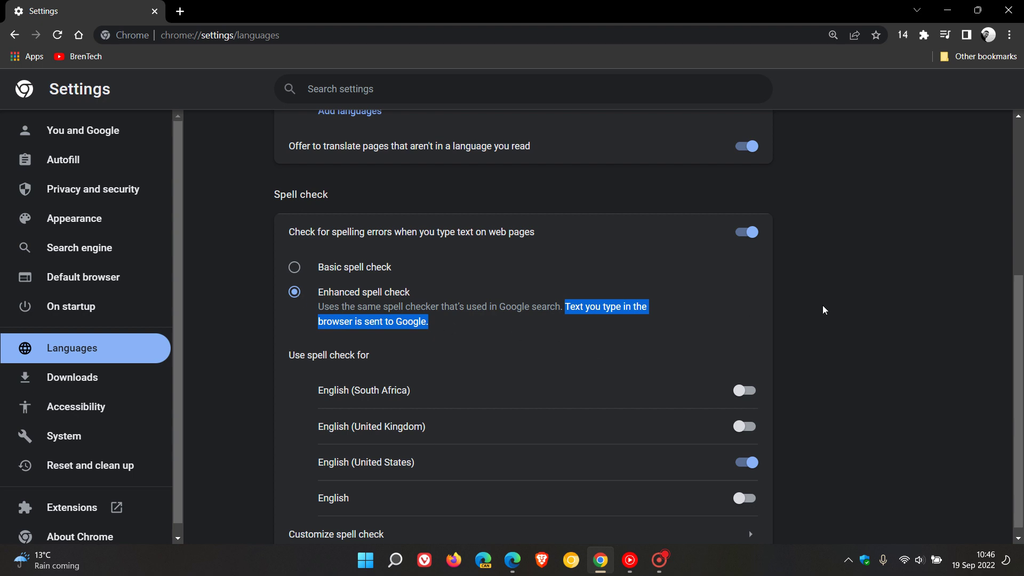
pyautogui.click(866, 302)
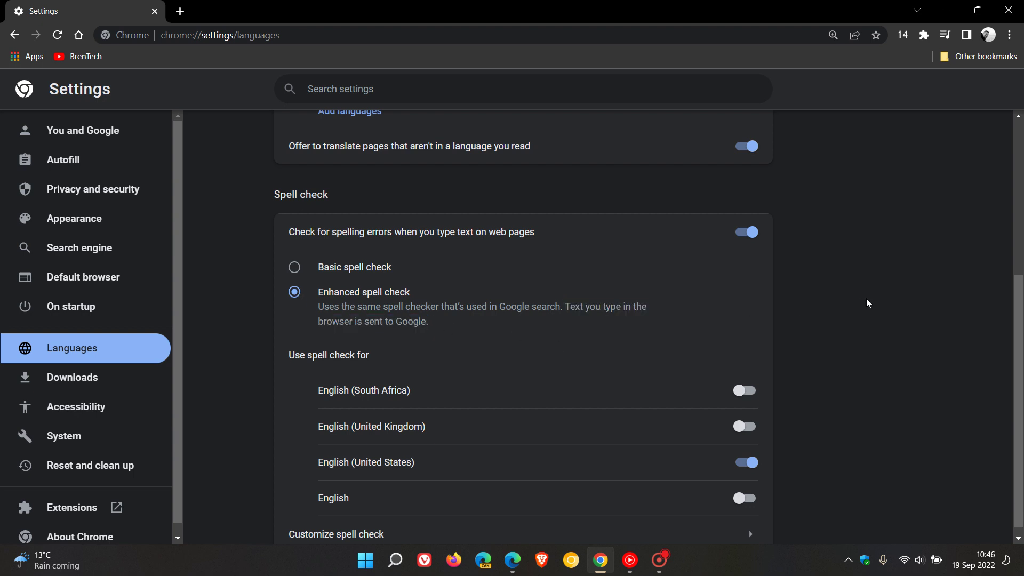
# Step: Show Edge's Languages settings at the Use writing assistance choices, then return to Chrome
pyautogui.click(511, 559)
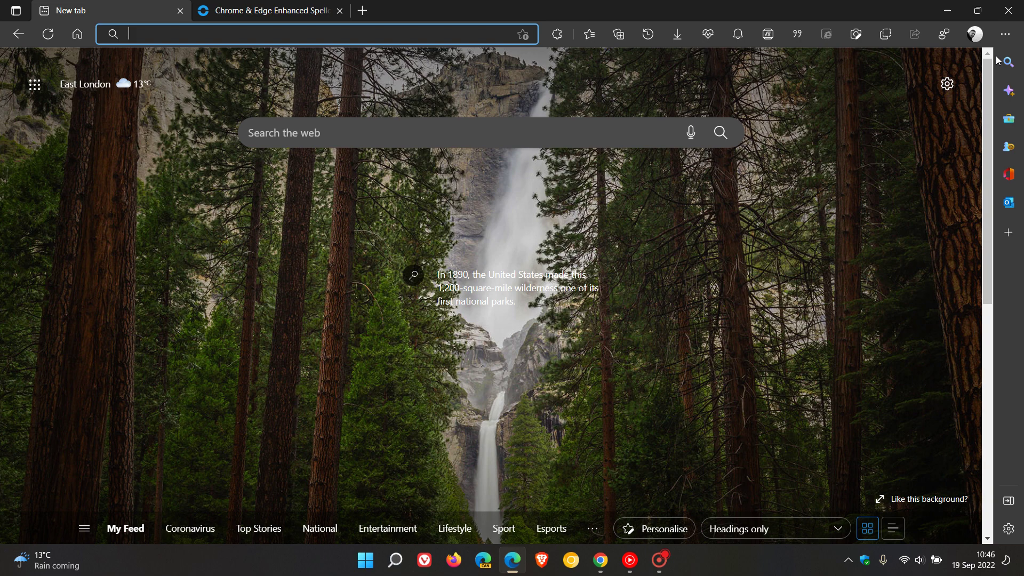
pyautogui.click(1004, 36)
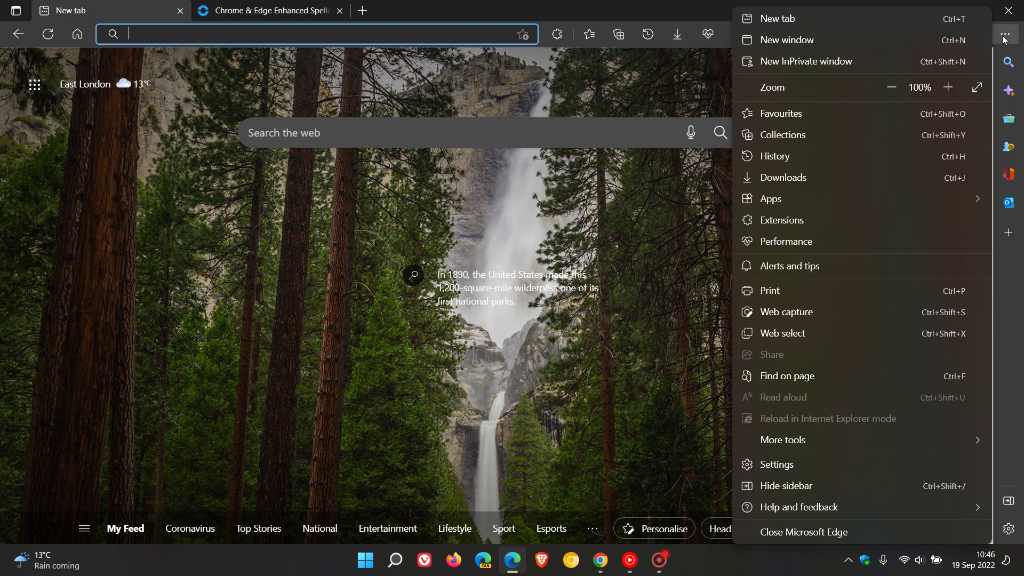
pyautogui.click(803, 463)
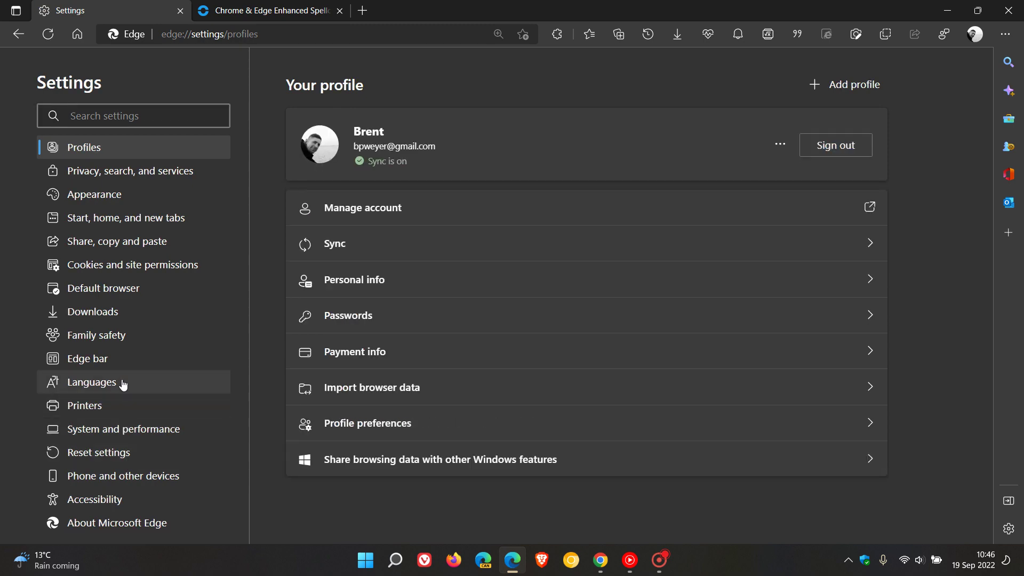
pyautogui.click(123, 383)
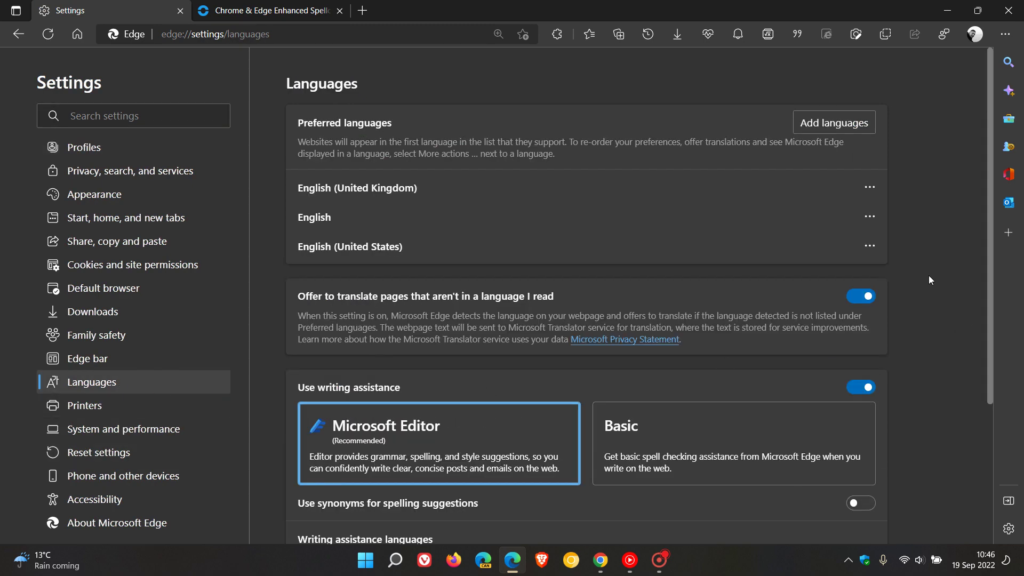
pyautogui.scroll(-1, 929, 275)
pyautogui.scroll(-1, 928, 275)
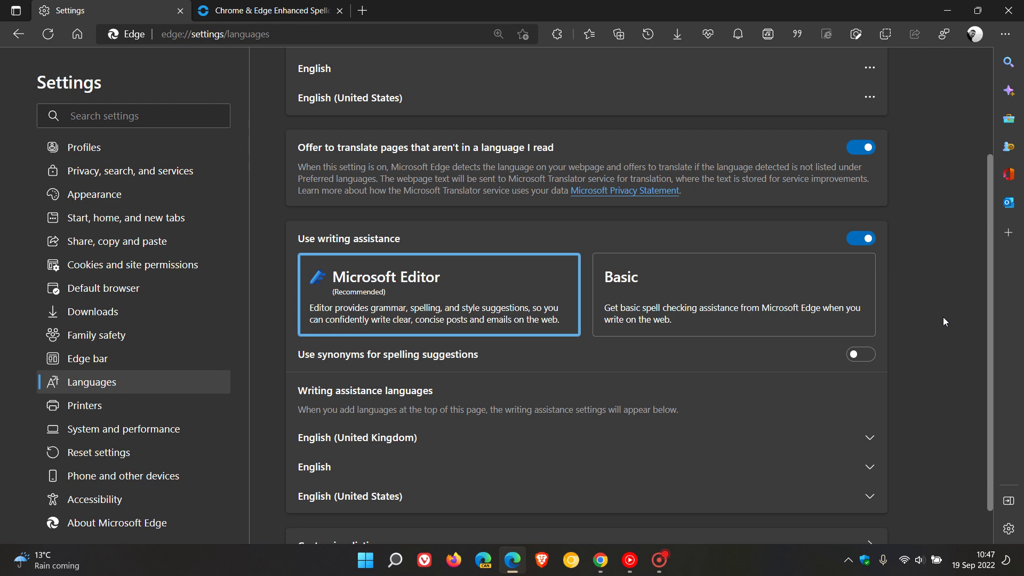
pyautogui.click(602, 562)
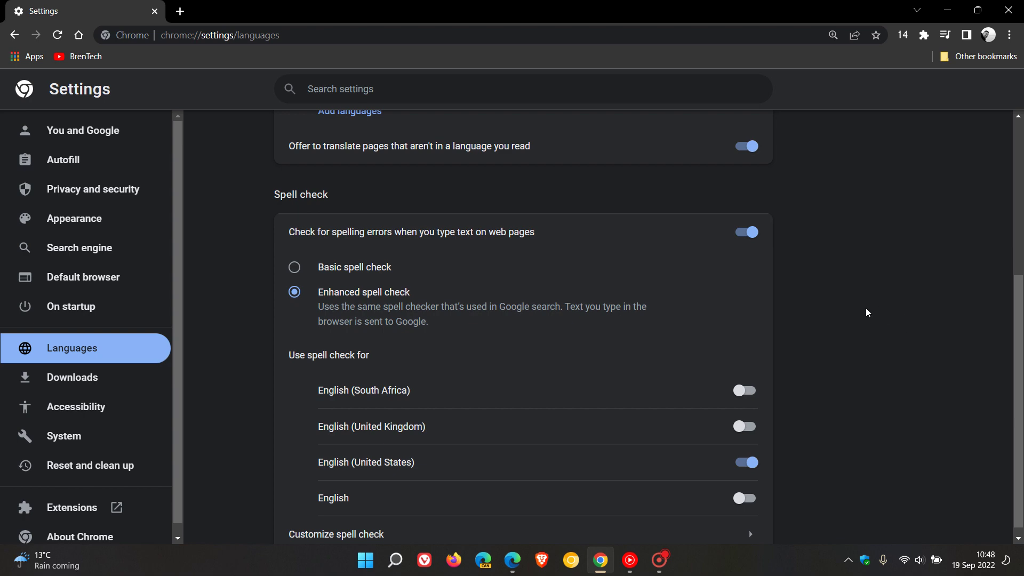
# Step: Bring Edge's Languages settings, with Microsoft Editor chosen, back in front of Chrome
pyautogui.click(601, 561)
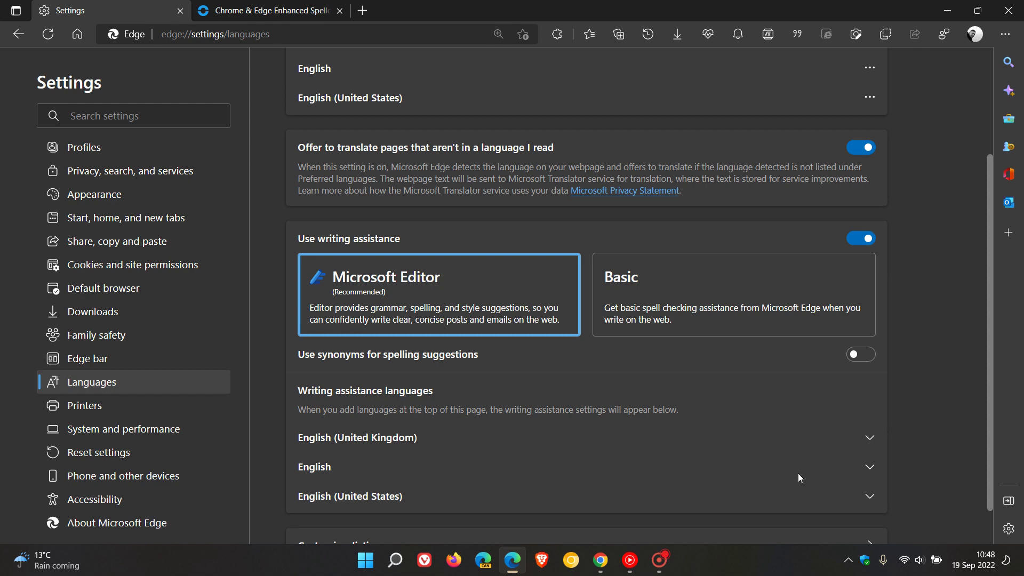
pyautogui.click(601, 559)
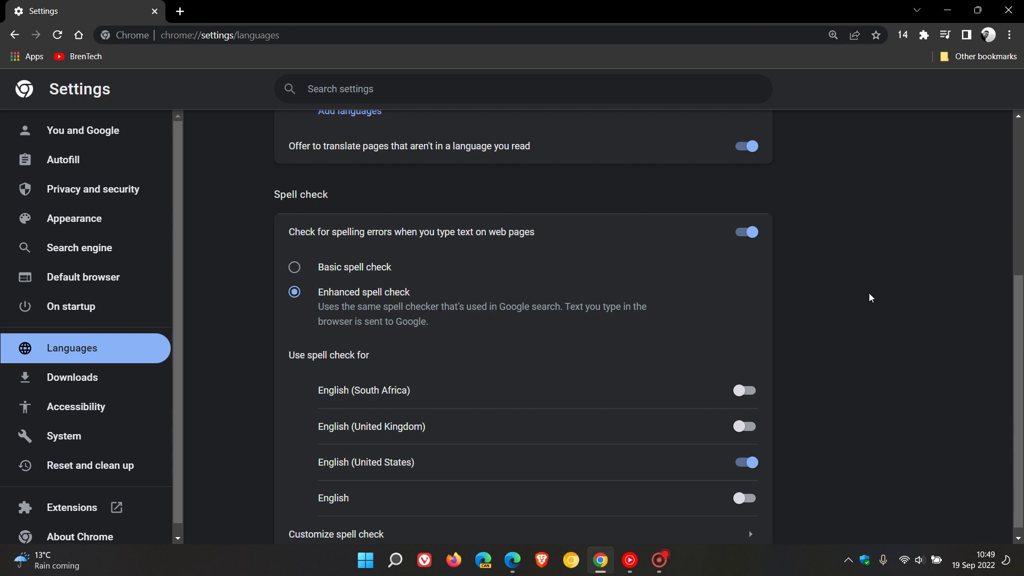
pyautogui.click(512, 559)
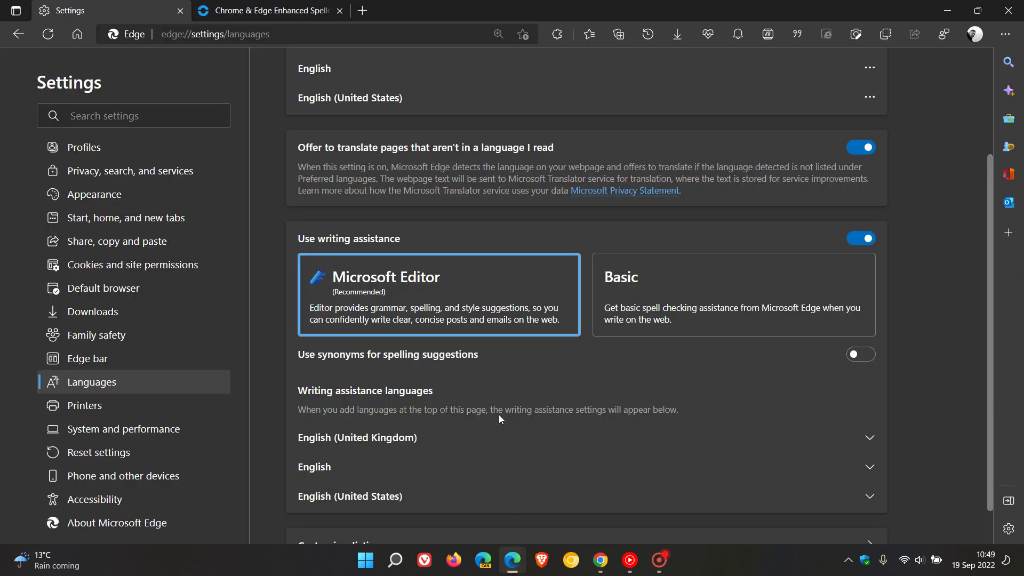
# Step: Read the otto-js article on enhanced spellcheck exposing passwords, then return to the Languages settings tab
pyautogui.click(269, 11)
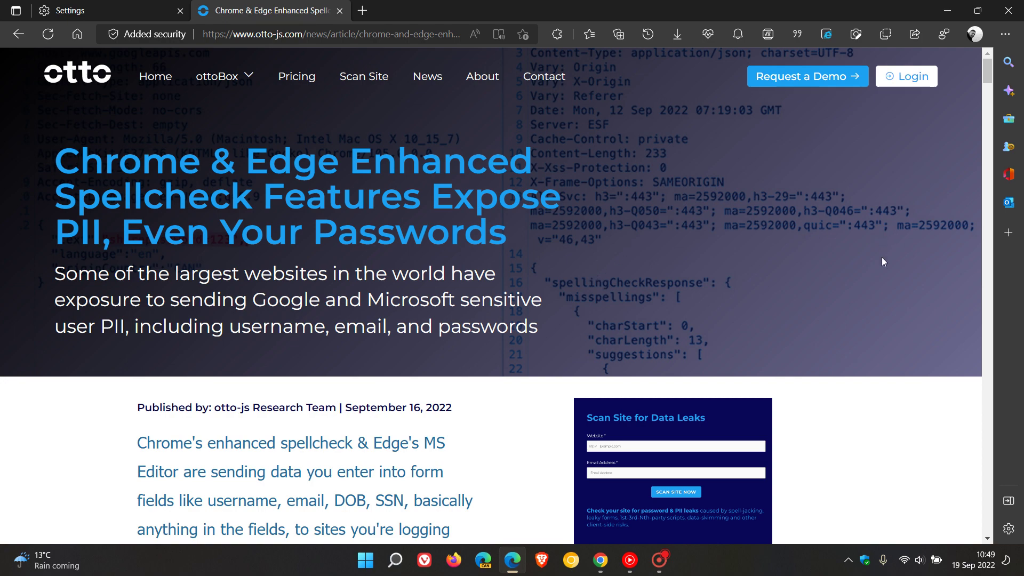
pyautogui.scroll(-5, 881, 258)
pyautogui.scroll(-3, 862, 276)
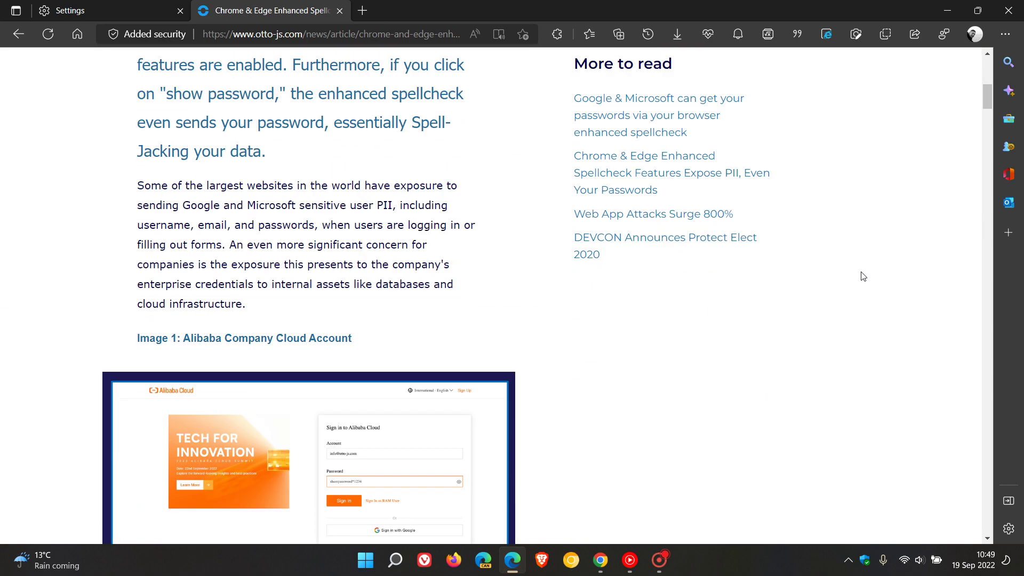
pyautogui.scroll(-4, 862, 276)
pyautogui.scroll(-4, 837, 290)
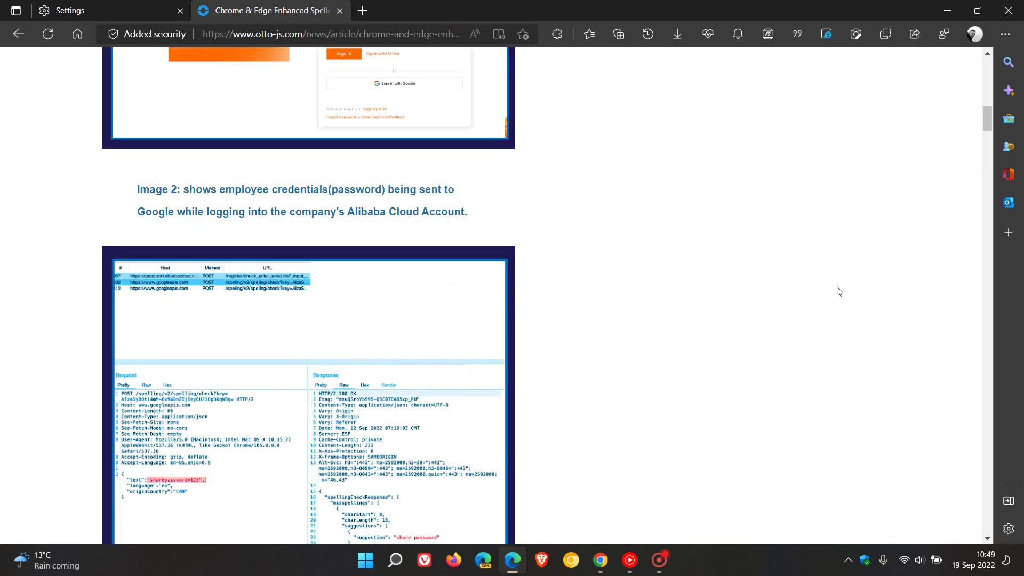
pyautogui.scroll(-10, 837, 291)
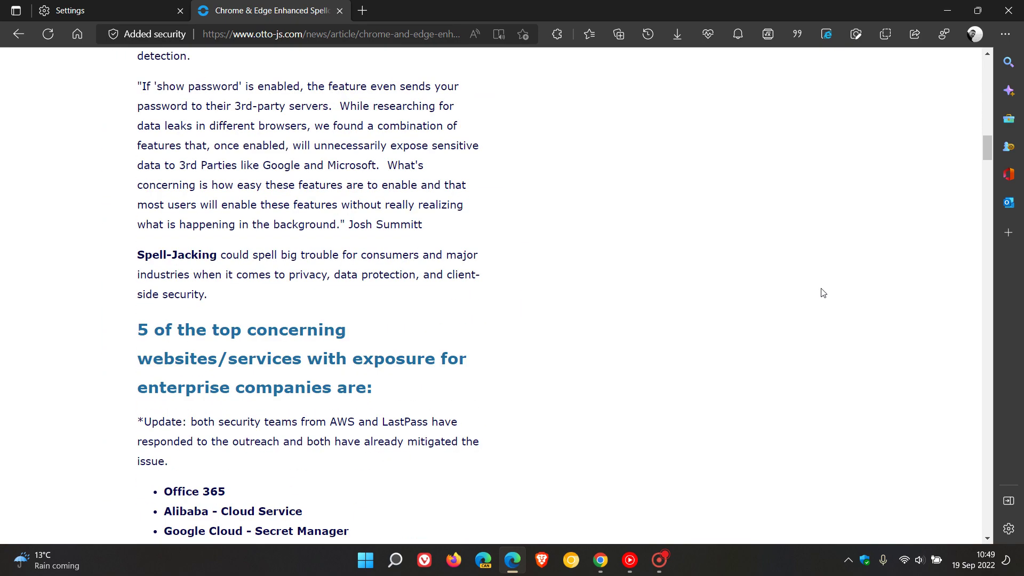
pyautogui.scroll(-10, 821, 293)
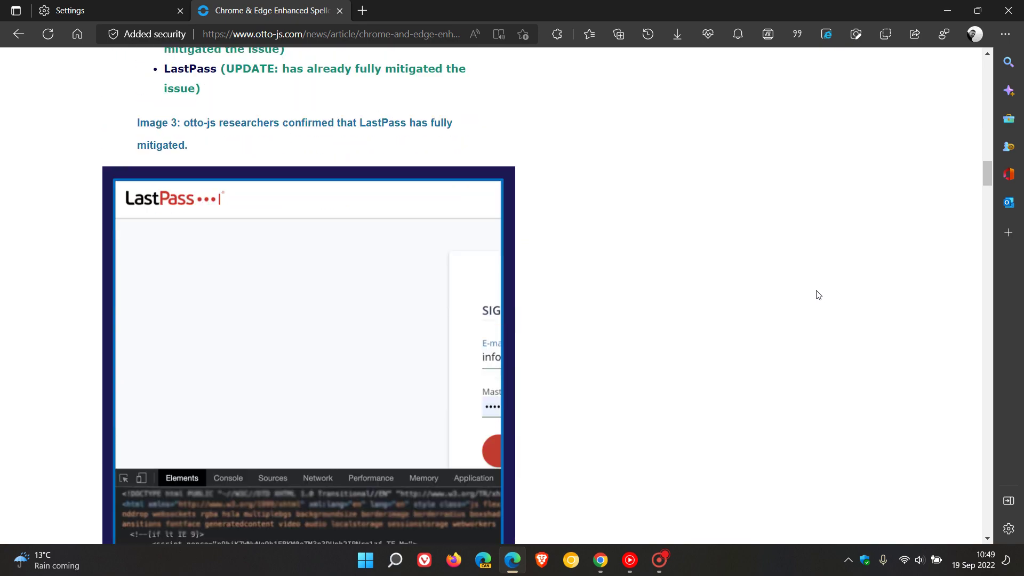
pyautogui.scroll(-5, 818, 294)
pyautogui.scroll(-5, 818, 295)
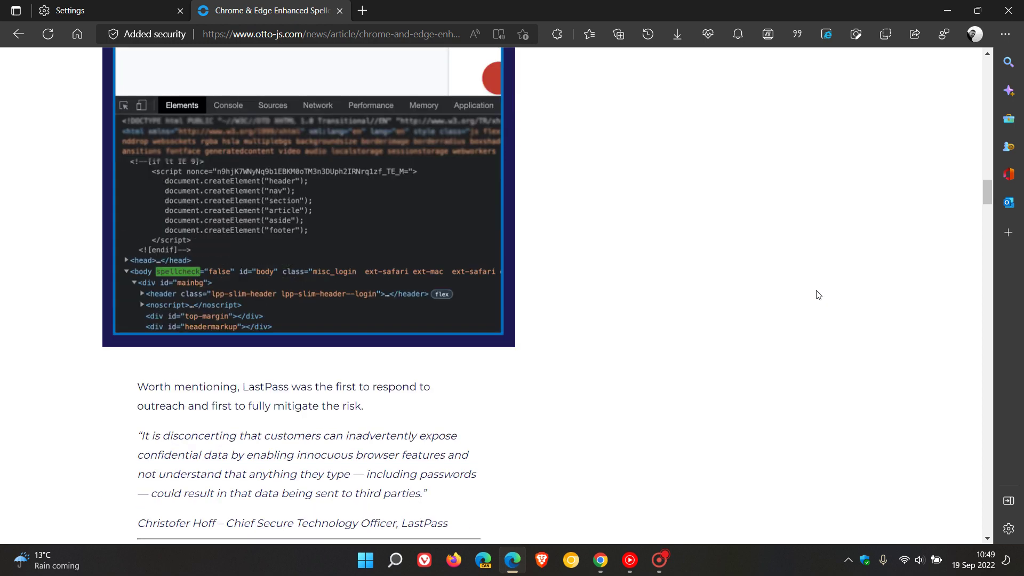
pyautogui.scroll(-9, 818, 295)
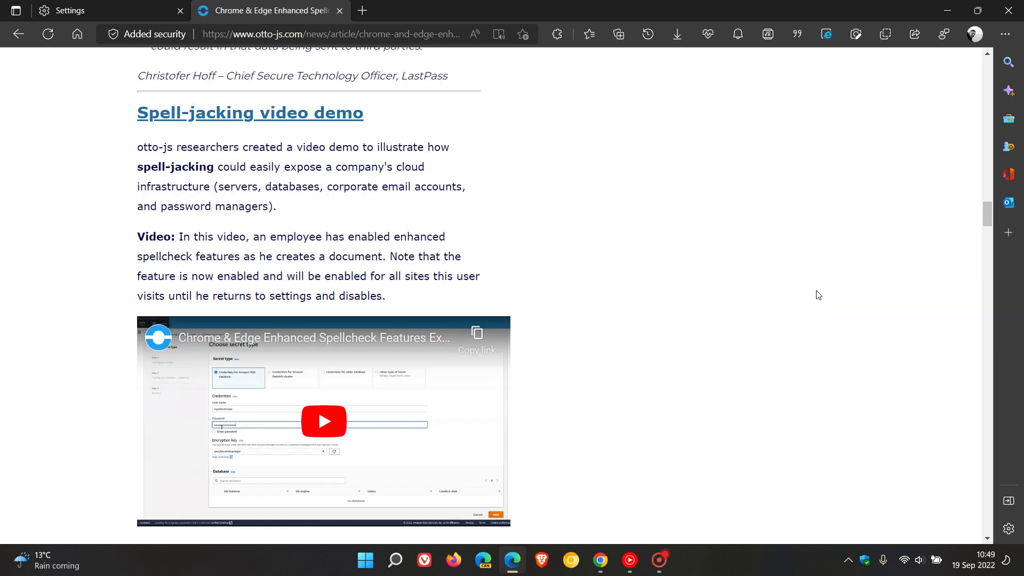
pyautogui.scroll(-13, 812, 297)
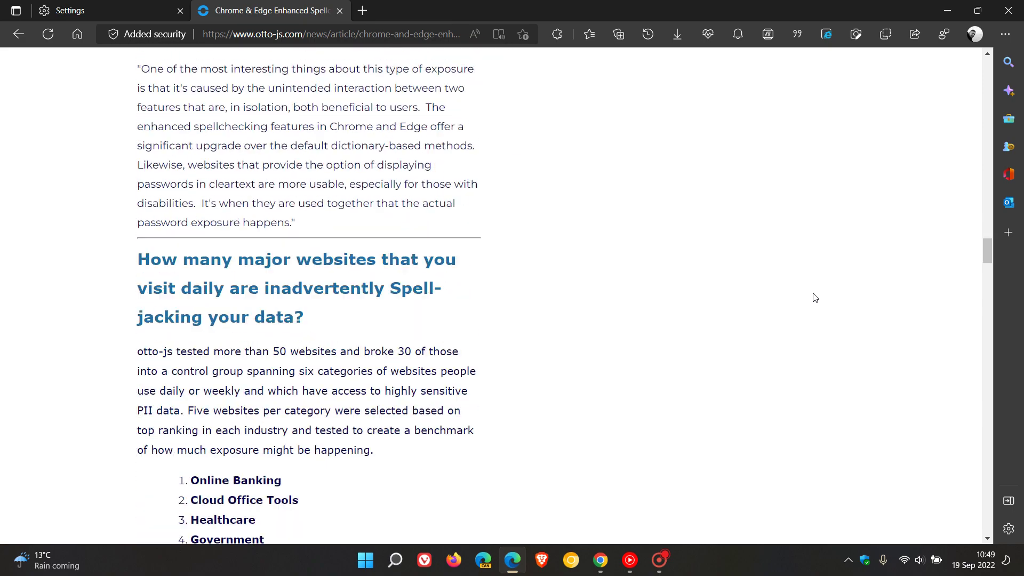
pyautogui.scroll(20, 814, 297)
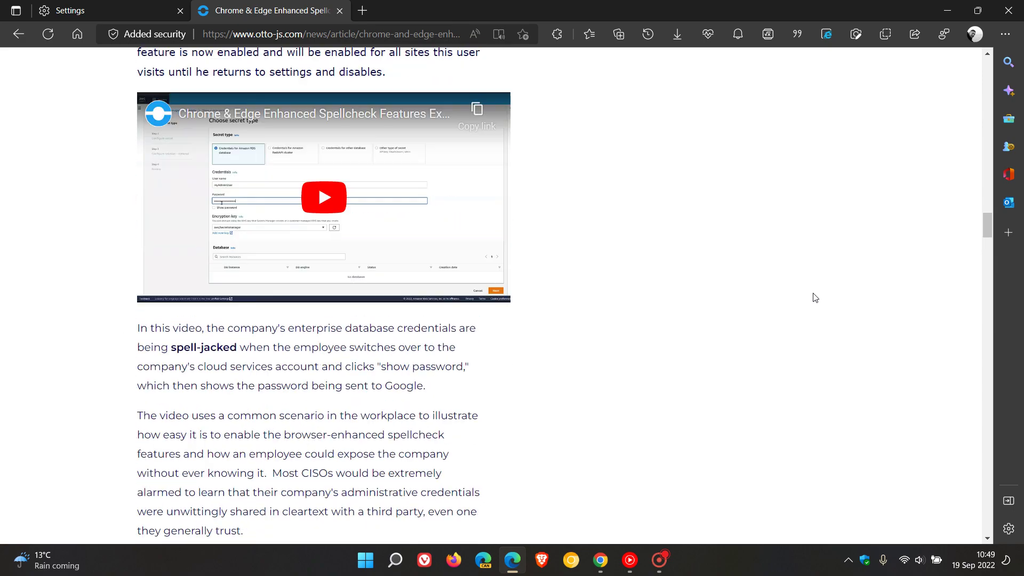
pyautogui.scroll(10, 815, 297)
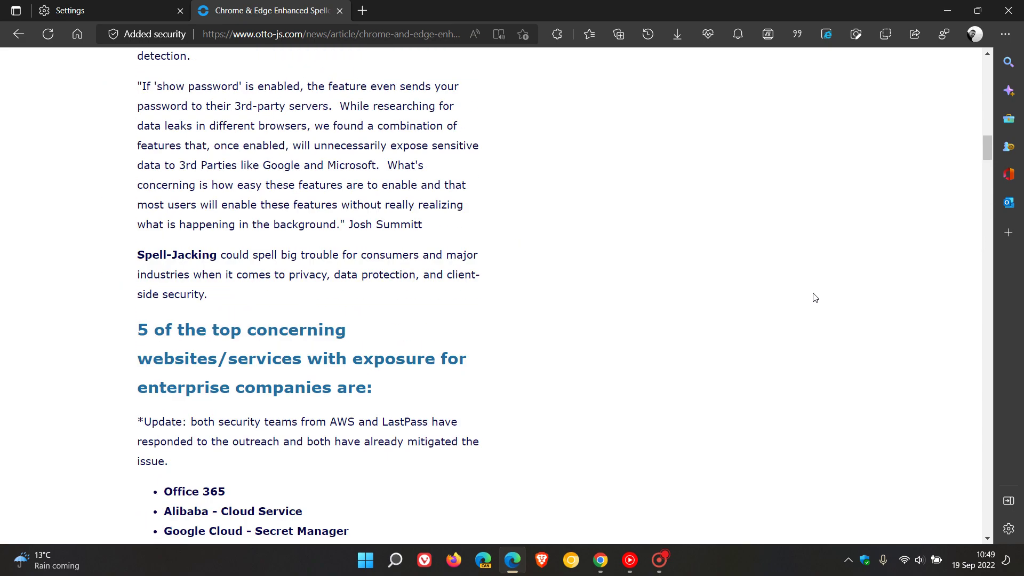
pyautogui.scroll(20, 815, 297)
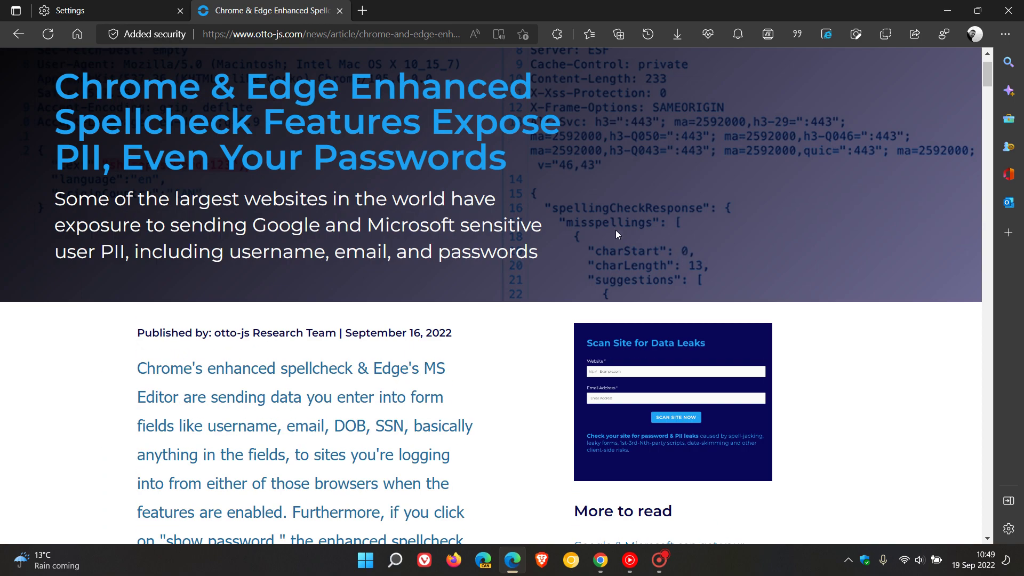
pyautogui.click(132, 11)
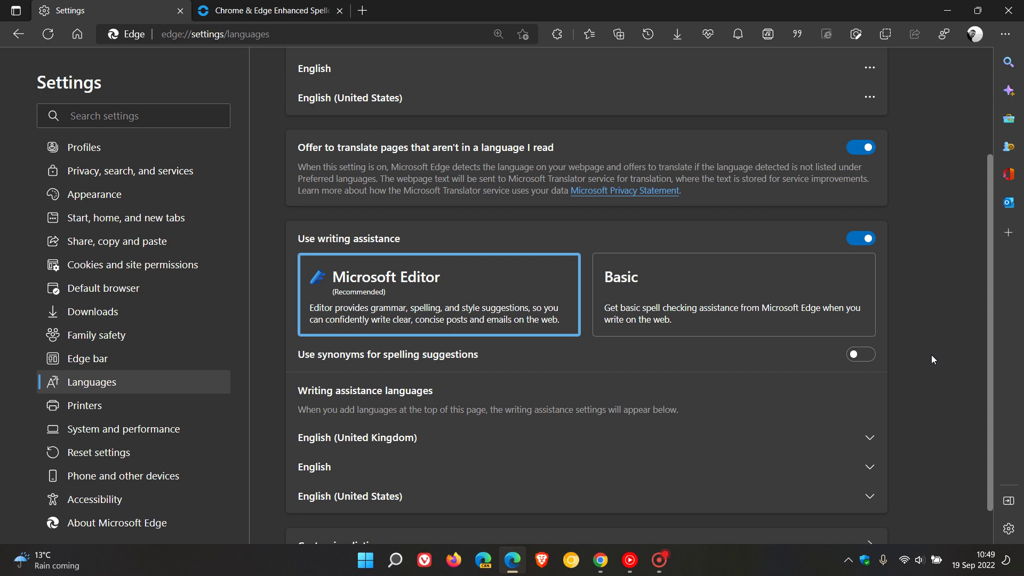
# Step: Toggle Edge's writing assistance off and on, then choose Basic instead of Microsoft Editor
pyautogui.click(861, 239)
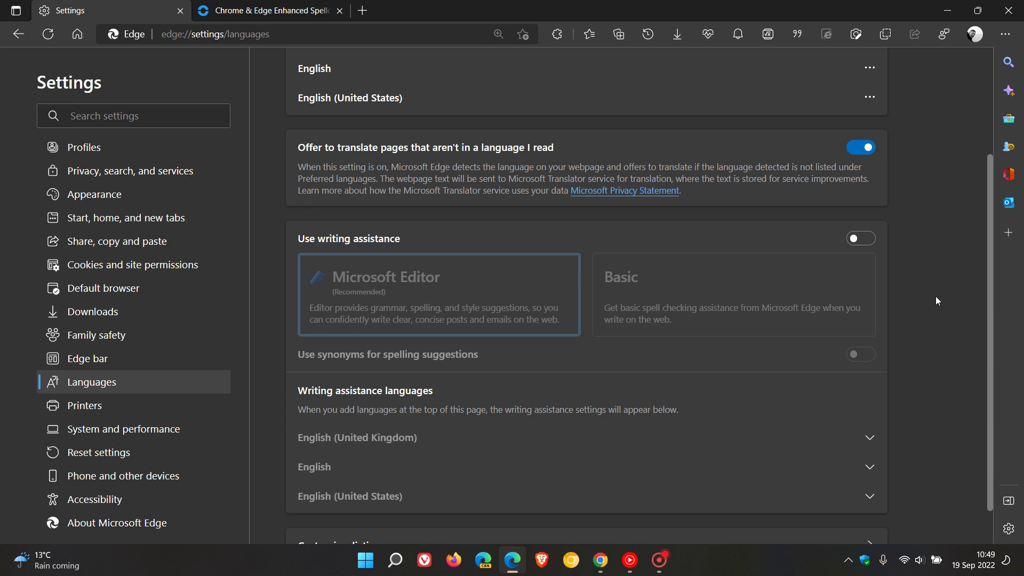
pyautogui.click(871, 242)
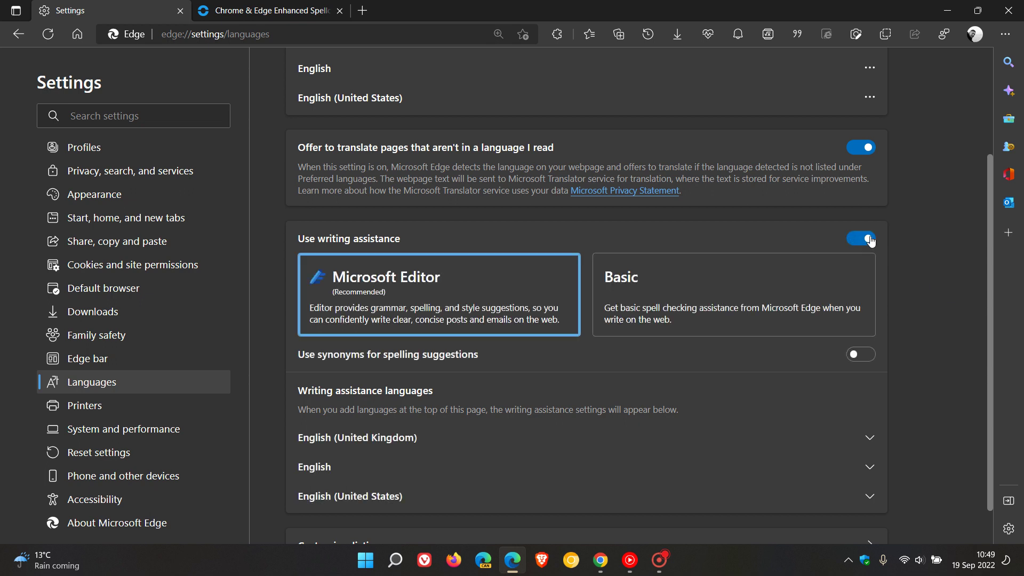
pyautogui.click(717, 291)
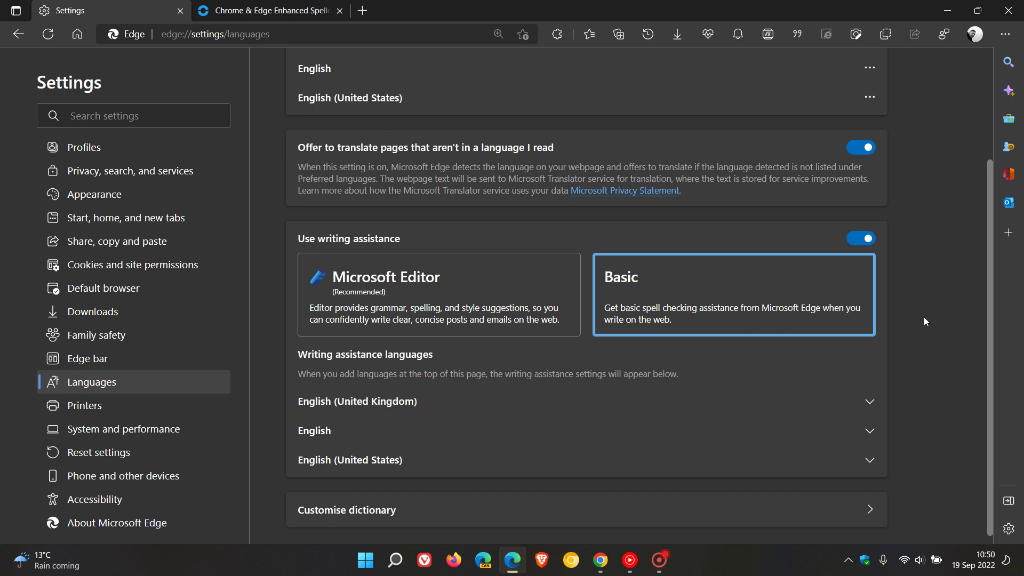
# Step: Set Chrome's spell check to Basic spell check instead of Enhanced
pyautogui.click(600, 560)
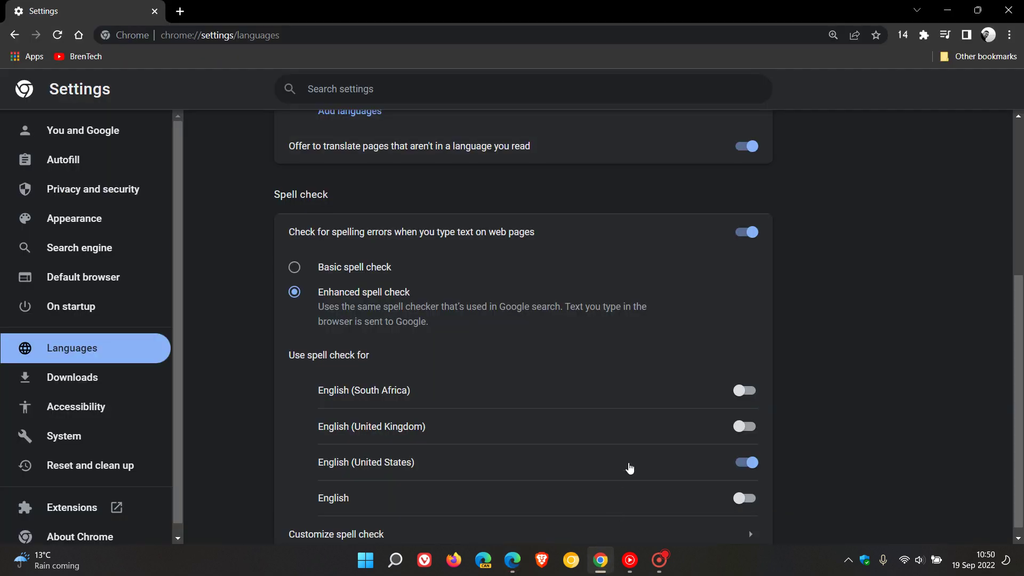
pyautogui.click(295, 271)
pyautogui.click(294, 295)
pyautogui.click(294, 268)
# Step: Turn Chrome's spell checking off and back on, then go to the New Tab home page
pyautogui.click(745, 232)
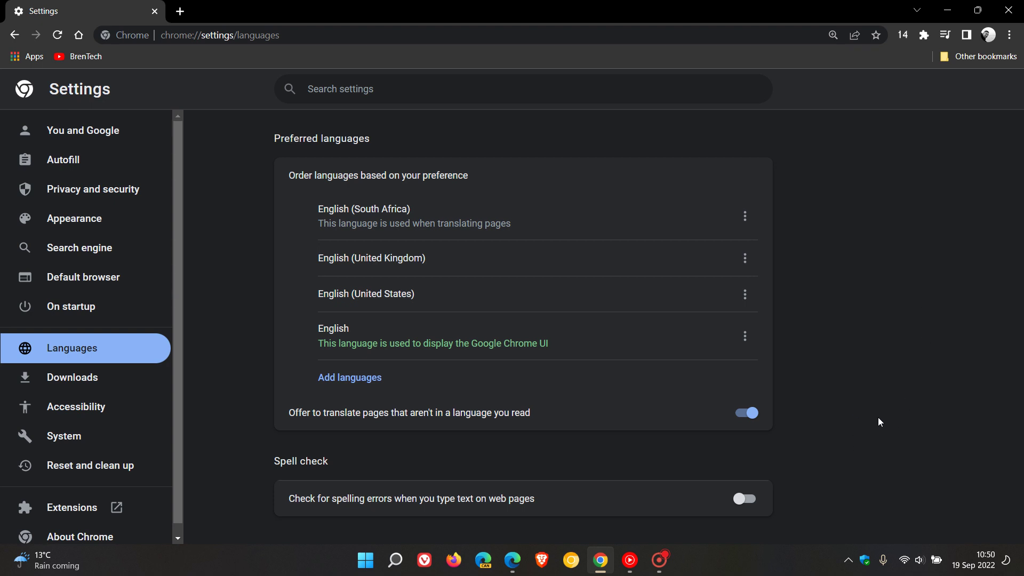
pyautogui.click(746, 499)
pyautogui.scroll(-2, 863, 371)
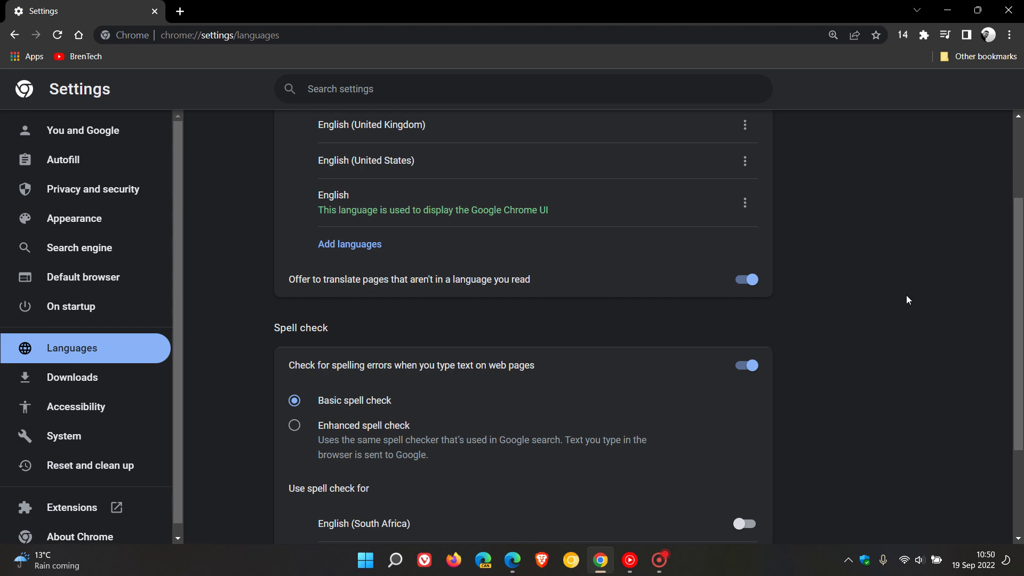
pyautogui.click(77, 38)
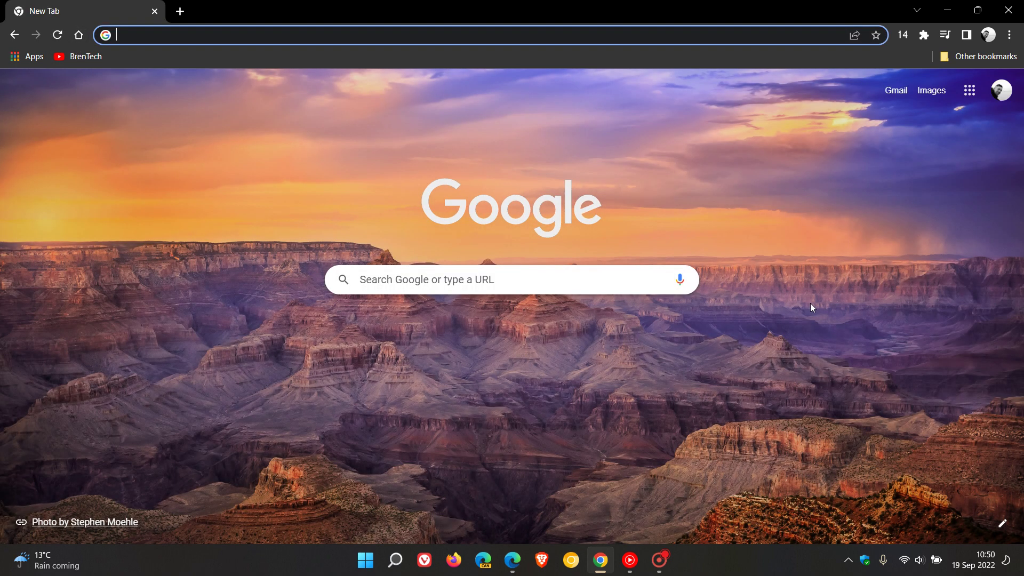